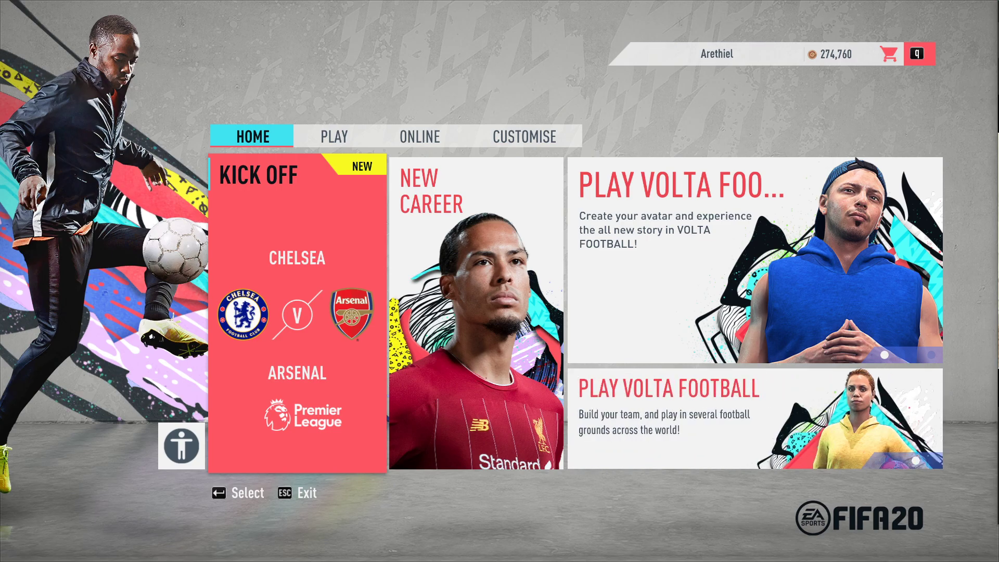
Glance at the Third kit textures folder, then close it and return to FIFA 20
{"action": "key", "text": "alt+Tab"}
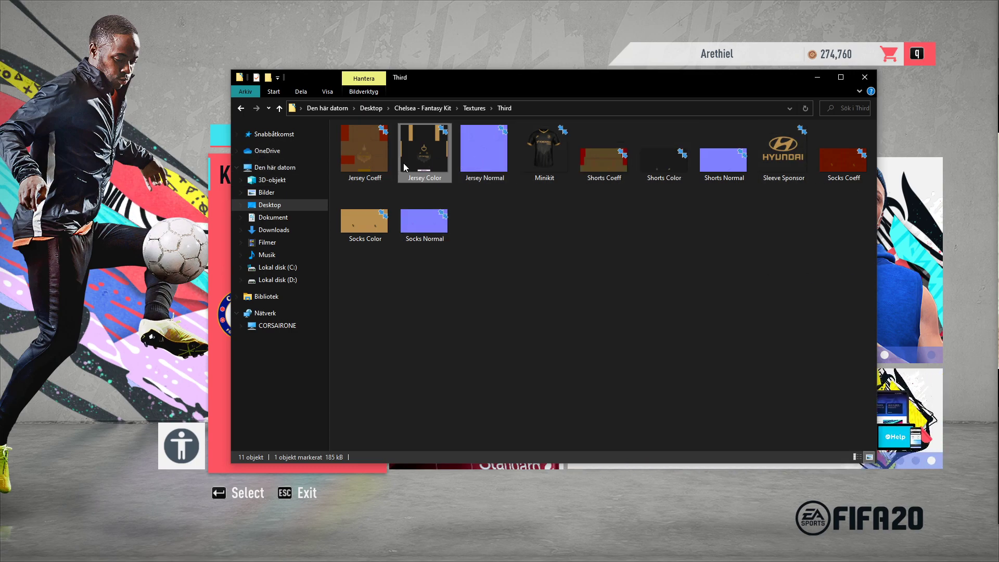
{"action": "left_click", "coordinate": [970, 76]}
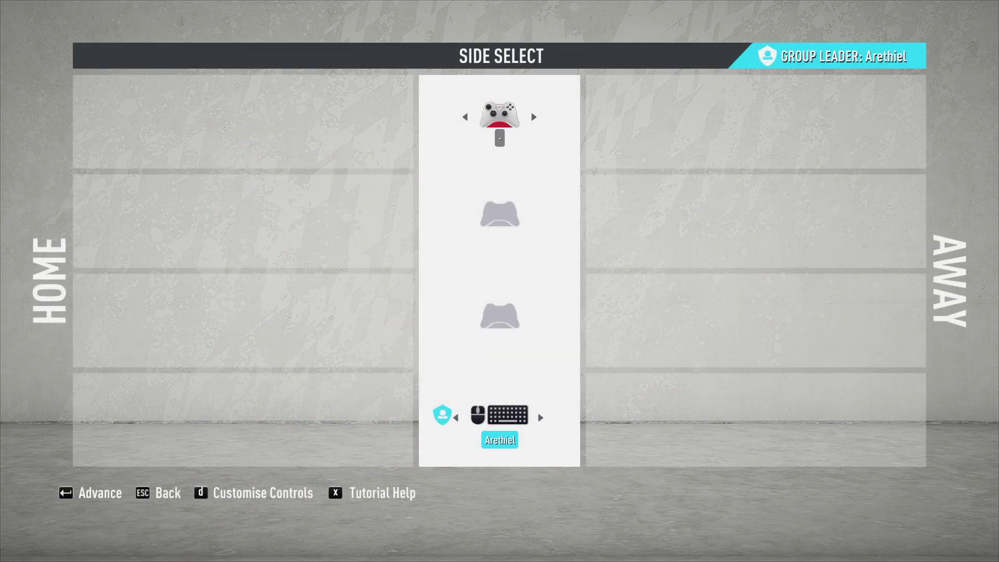
Take the home side and confirm Chelsea versus Arsenal to reach kit selection
{"action": "key", "text": "Left"}
{"action": "key", "text": "Return"}
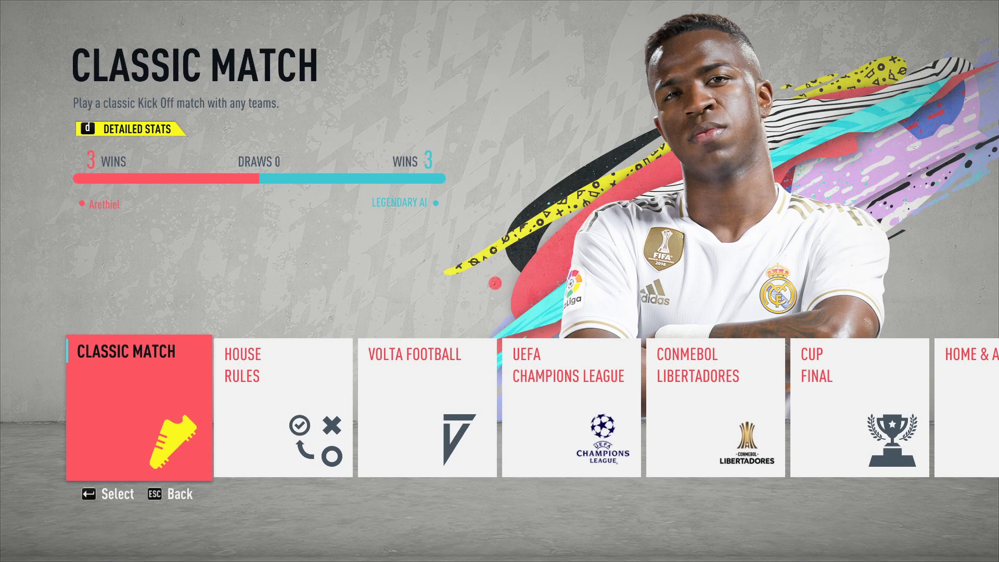
{"action": "key", "text": "Return"}
{"action": "key", "text": "Return"}
{"action": "key", "text": "Return"}
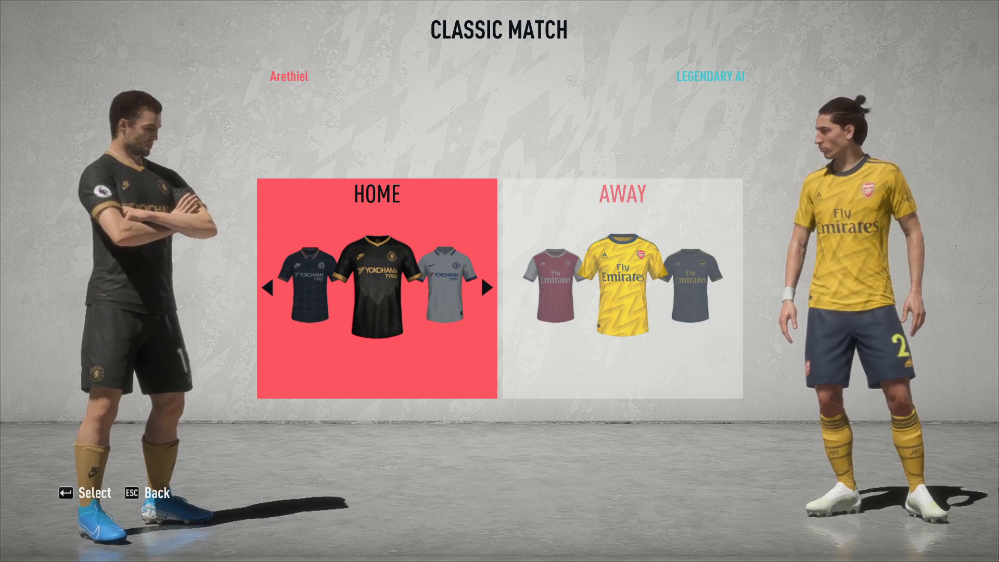
Back out of kit, team and side selection to the main menu
{"action": "key", "text": "Escape"}
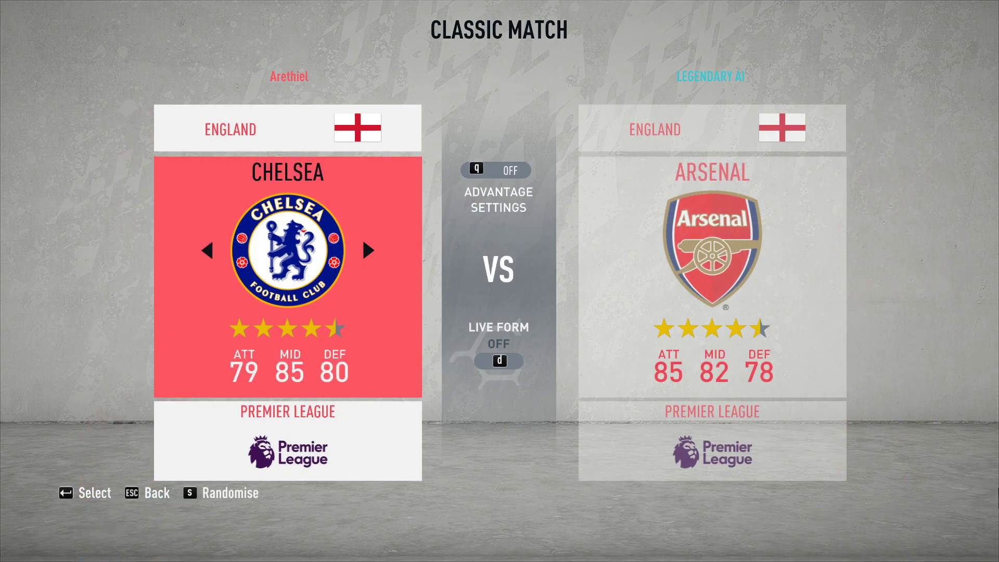
{"action": "key", "text": "Escape"}
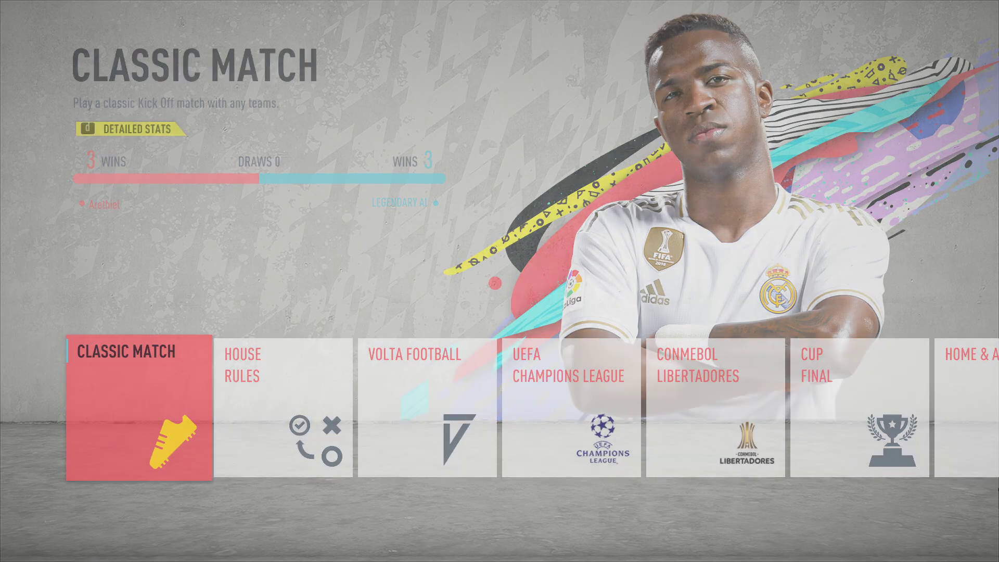
{"action": "key", "text": "Escape"}
{"action": "key", "text": "Right"}
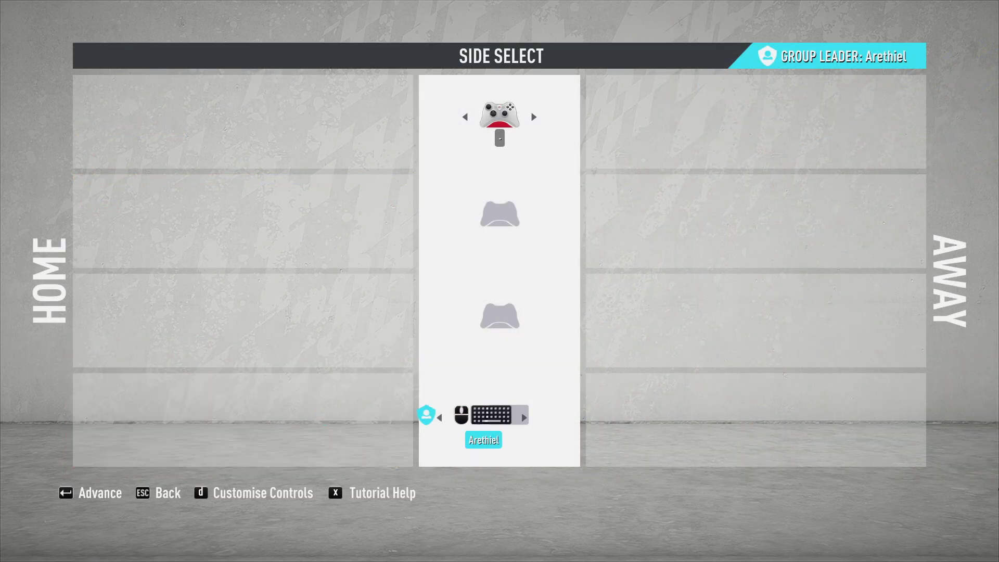
{"action": "key", "text": "Escape"}
Go to the Customise section and open Edit Real Player
{"action": "key", "text": "q"}
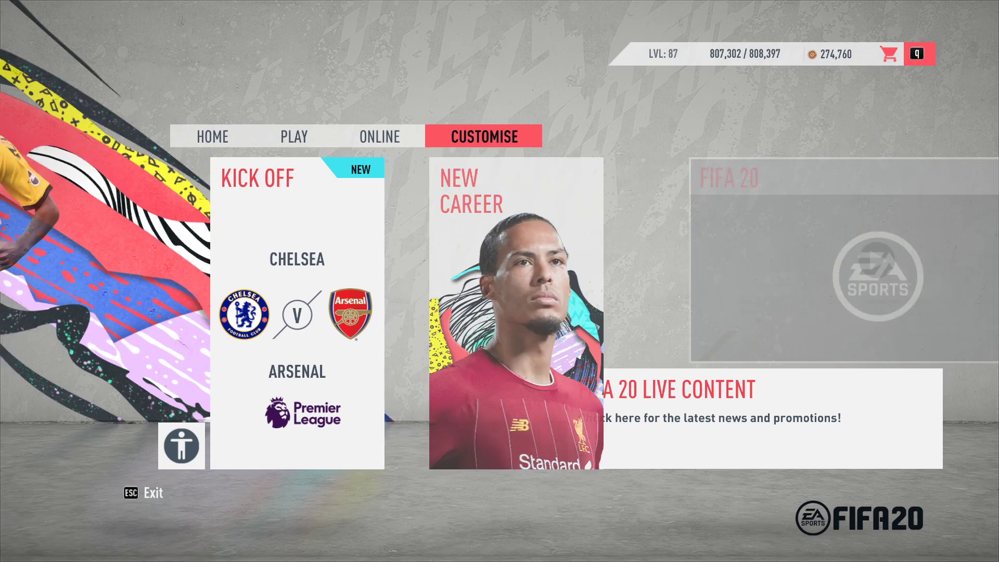
{"action": "key", "text": "Right"}
{"action": "key", "text": "Right"}
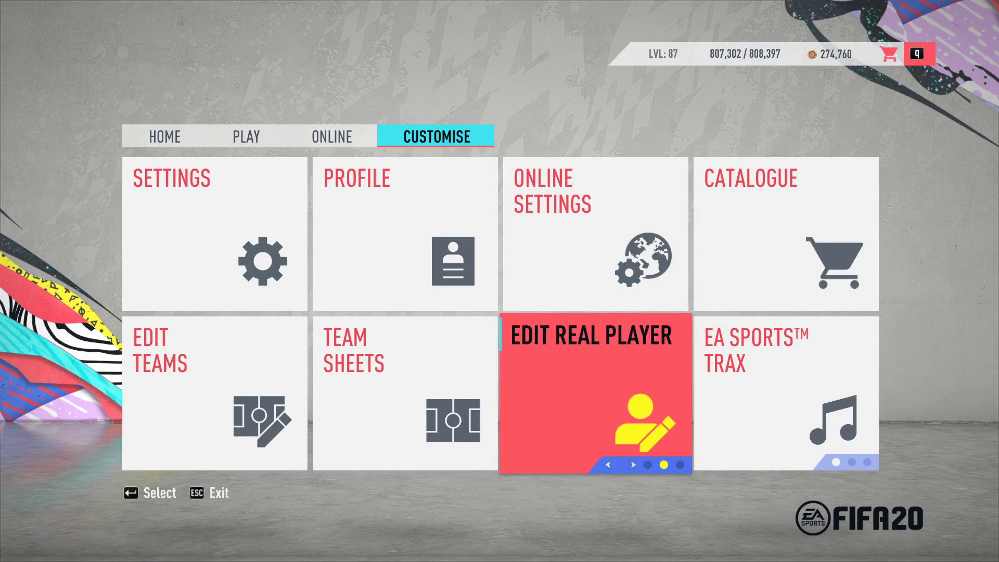
{"action": "key", "text": "Return"}
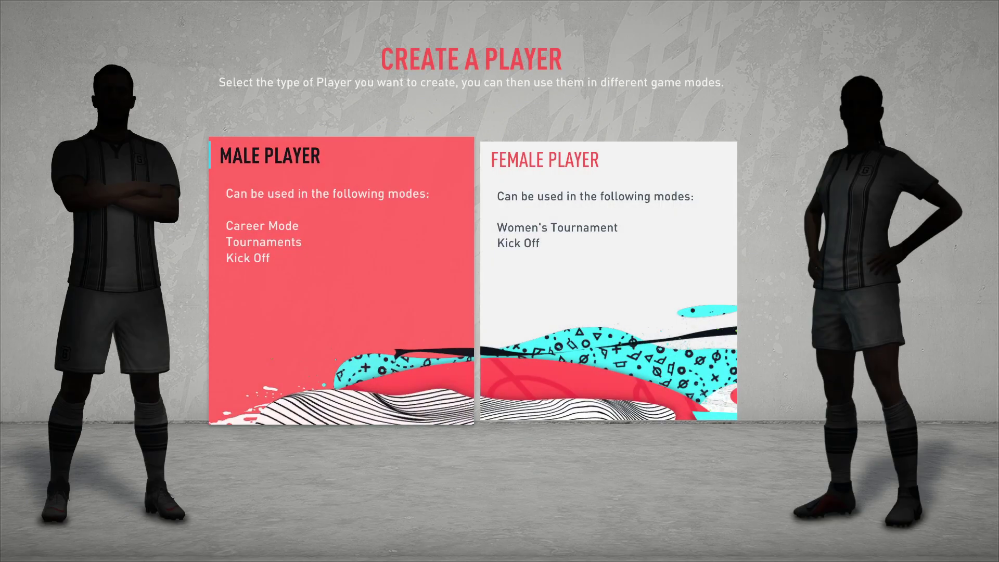
{"action": "key", "text": "Return"}
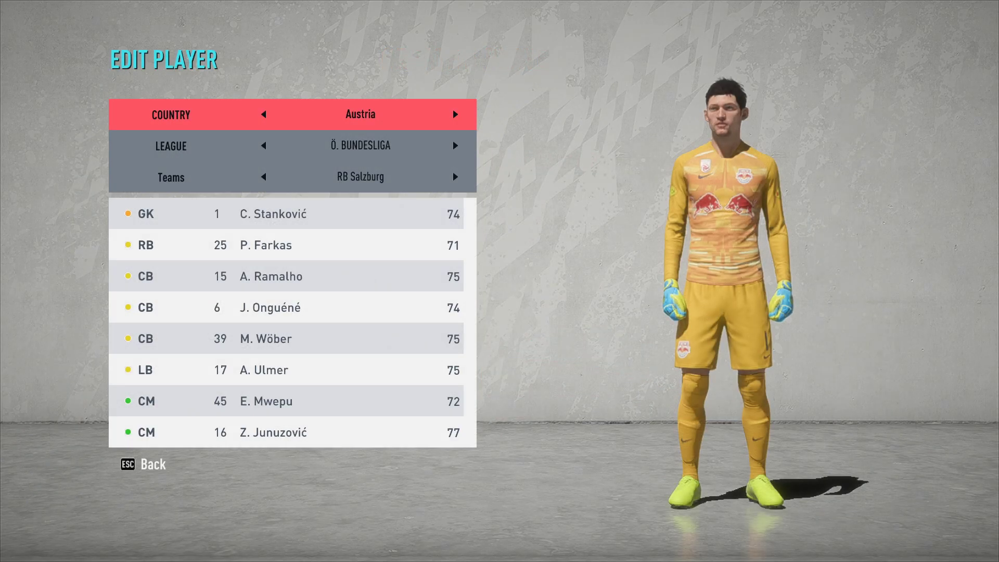
Set country England and team Chelsea, highlight K. Zouma, then bring up Live Editor
{"action": "key", "text": "Right"}
{"action": "key", "text": "Right"}
{"action": "key", "text": "Right"}
{"action": "key", "text": "Right"}
{"action": "key", "text": "Right"}
{"action": "key", "text": "Down"}
{"action": "key", "text": "Down"}
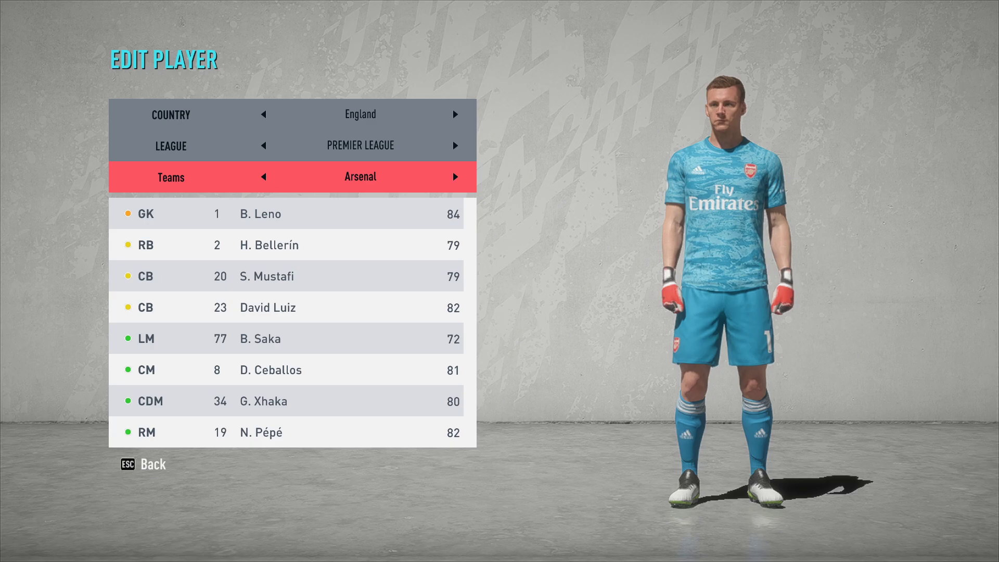
{"action": "key", "text": "Right"}
{"action": "key", "text": "Down"}
{"action": "key", "text": "Down"}
{"action": "key", "text": "Down"}
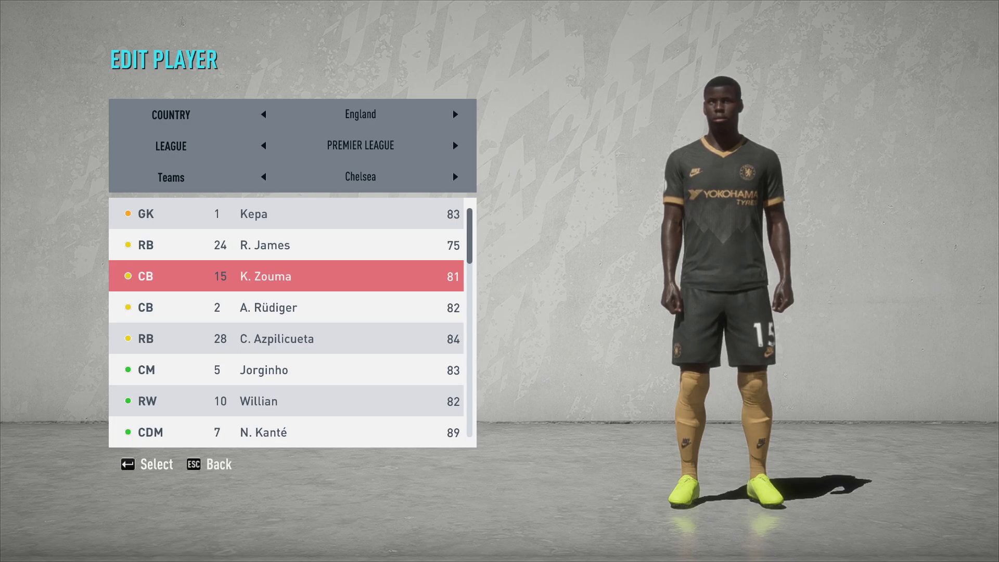
{"action": "key", "text": "alt+Tab"}
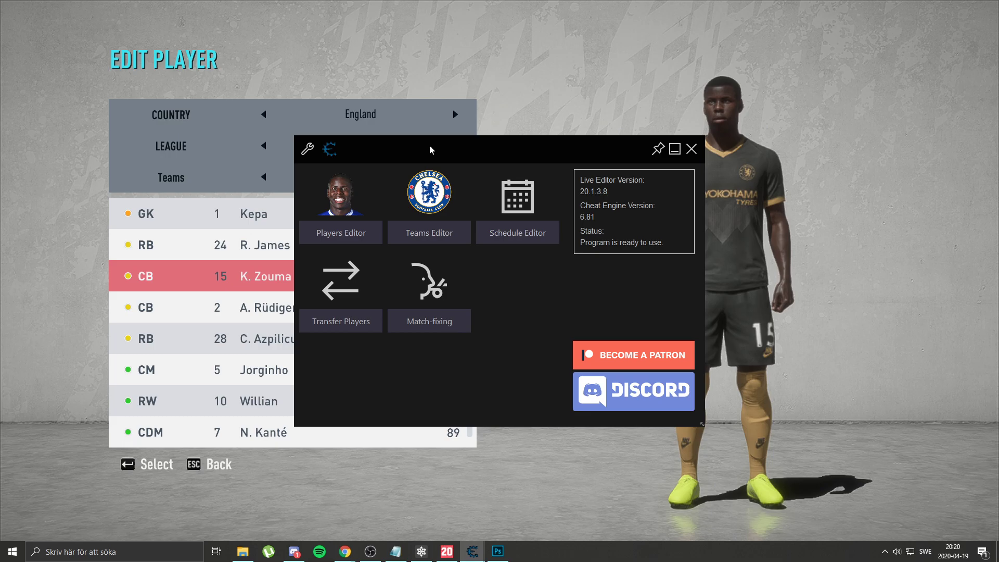
Open Chelsea's Teams Editor and shift the editor windows up and to the right
{"action": "left_click_drag", "start_coordinate": [430, 150], "coordinate": [501, 145]}
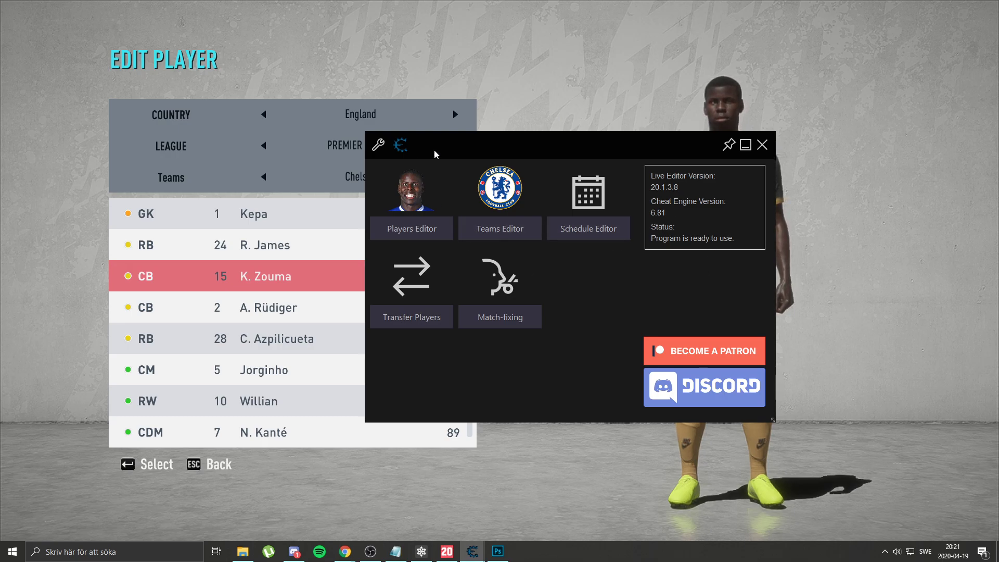
{"action": "left_click", "coordinate": [512, 227]}
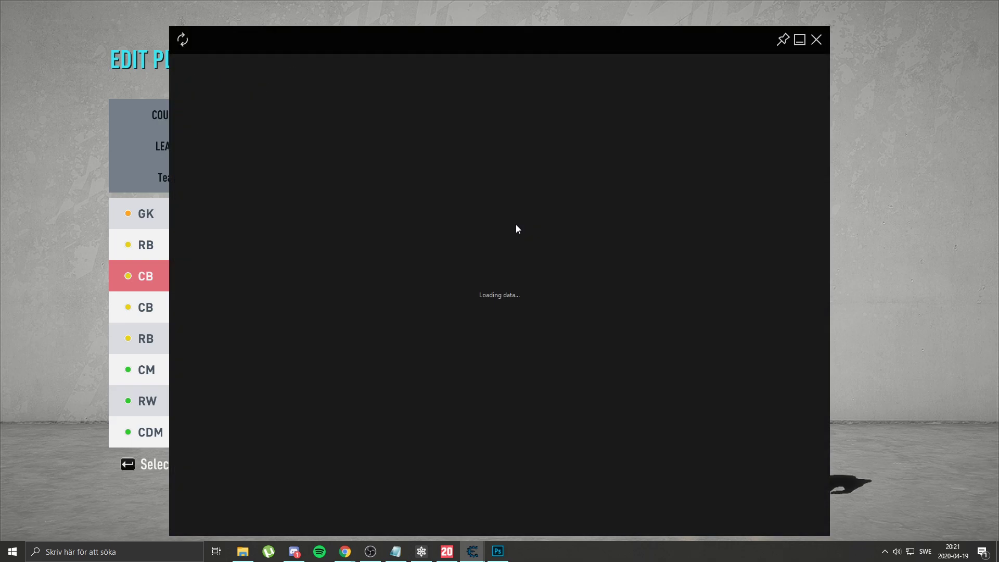
{"action": "left_click_drag", "start_coordinate": [379, 42], "coordinate": [438, 30]}
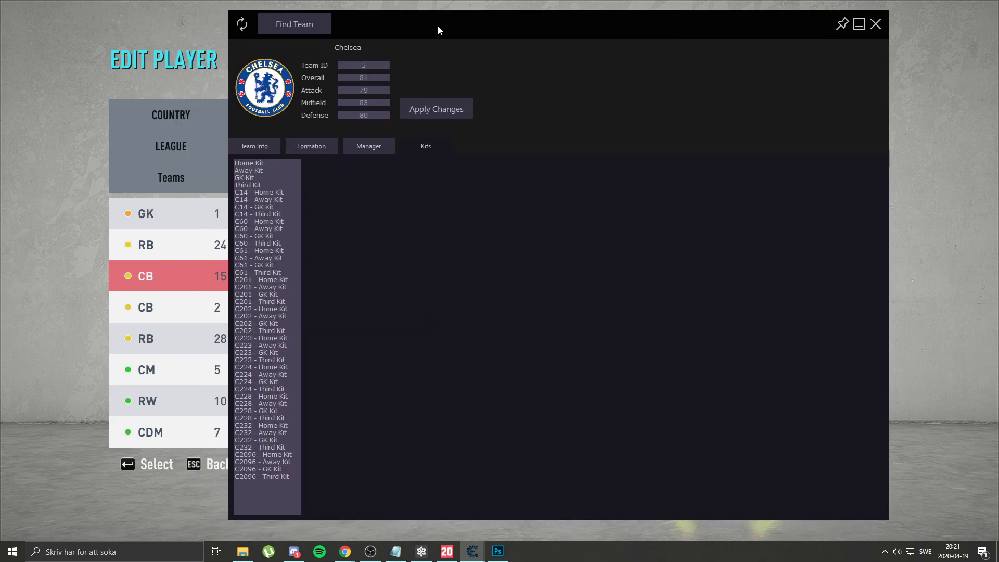
Select Home Kit to show teamkitid 1354 and colours #163C78, #163C78, #144485
{"action": "left_click", "coordinate": [255, 164]}
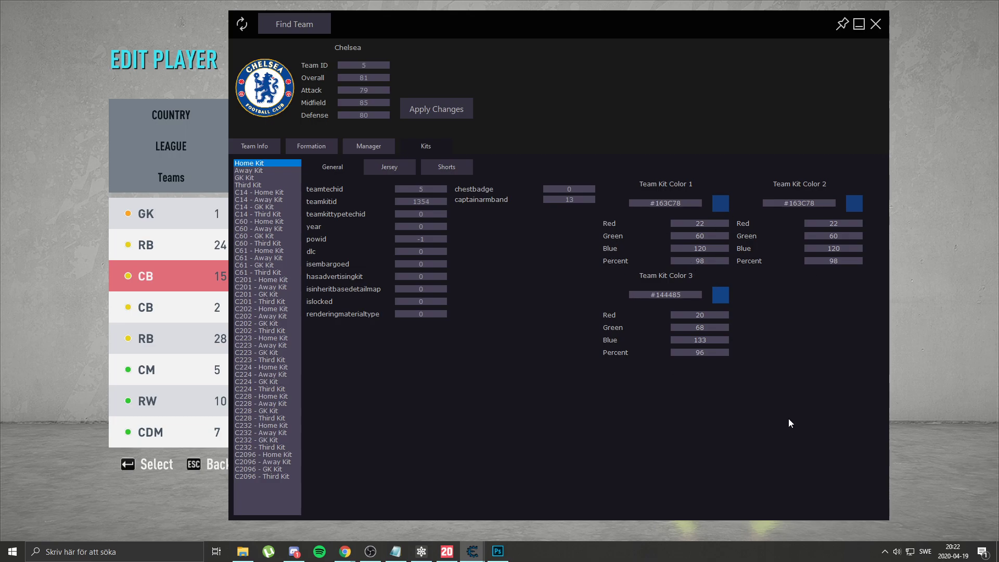
Browse the Home Kit's Jersey, Shorts and General sub-tabs, ending on Jersey settings
{"action": "left_click", "coordinate": [386, 175]}
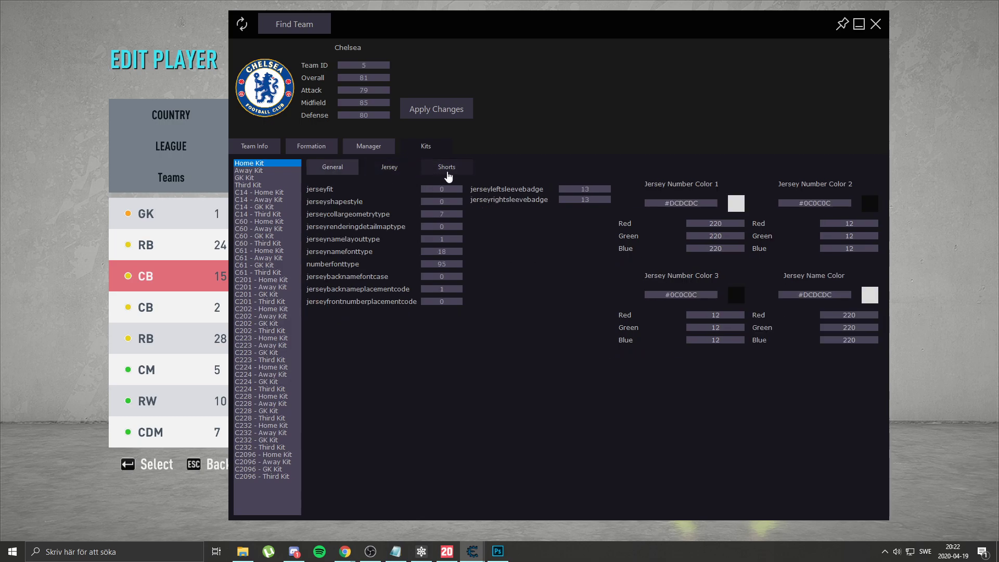
{"action": "left_click", "coordinate": [445, 174]}
{"action": "left_click", "coordinate": [390, 174]}
{"action": "left_click", "coordinate": [440, 177]}
{"action": "left_click", "coordinate": [397, 175]}
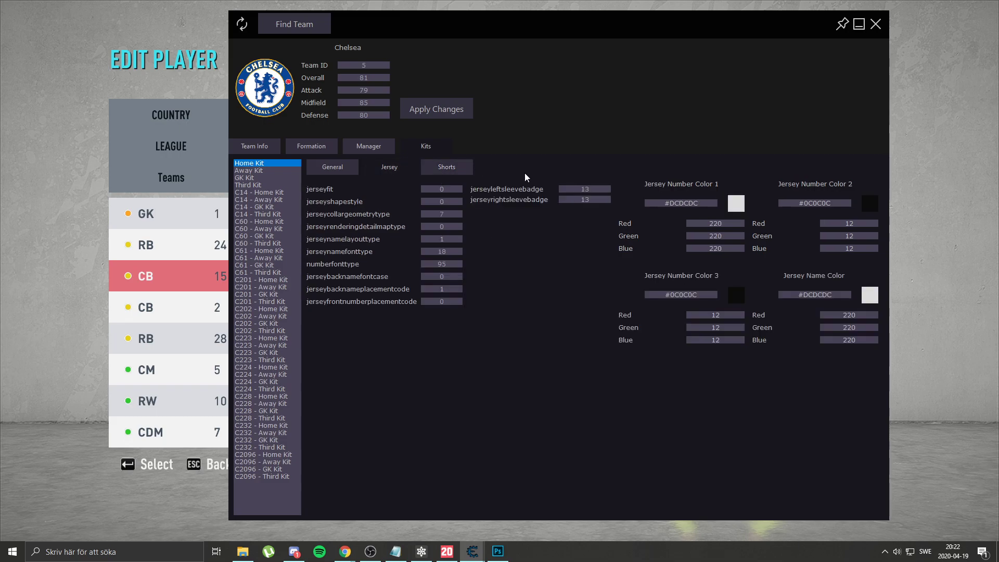
{"action": "left_click", "coordinate": [338, 171]}
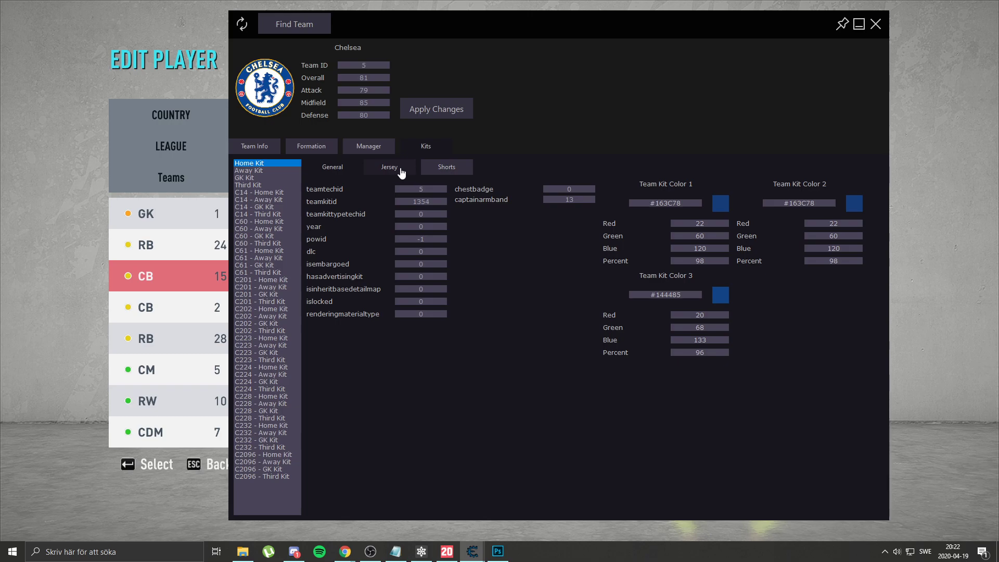
{"action": "left_click", "coordinate": [401, 172]}
Check a colour in the Color Picker over the game, then return to the editor
{"action": "key", "text": "alt+Tab"}
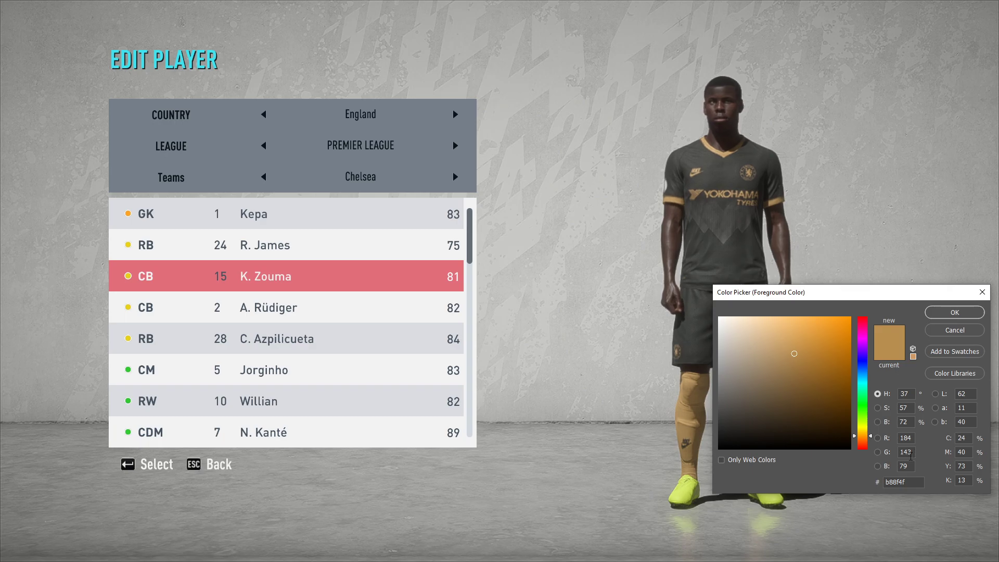
{"action": "left_click_drag", "start_coordinate": [860, 301], "coordinate": [864, 302]}
{"action": "key", "text": "Return"}
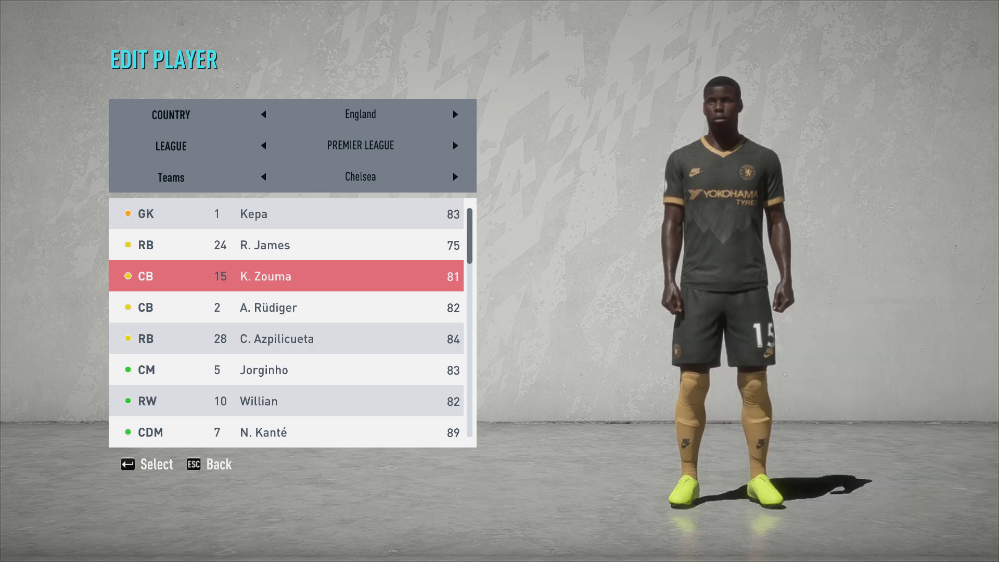
{"action": "key", "text": "alt+Tab"}
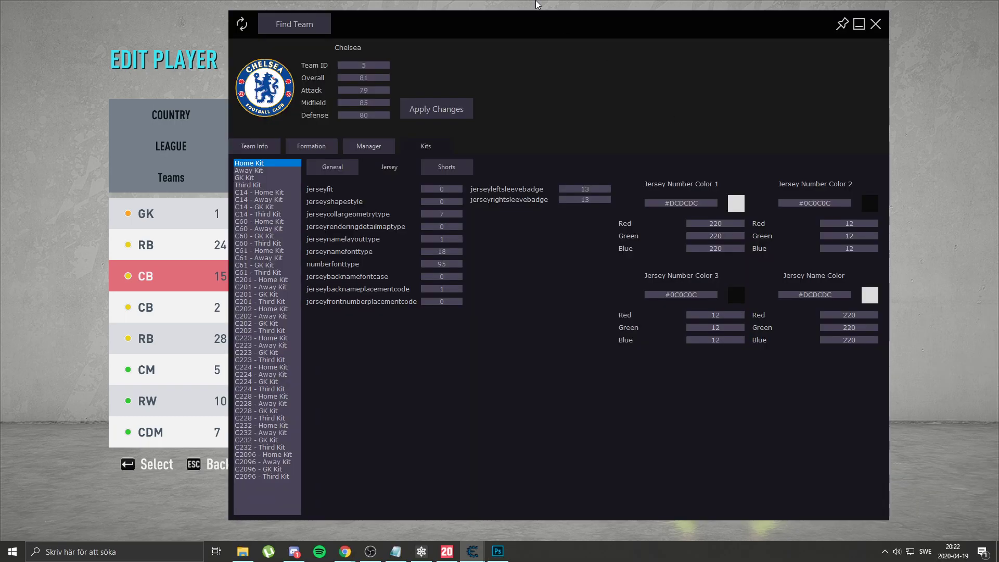